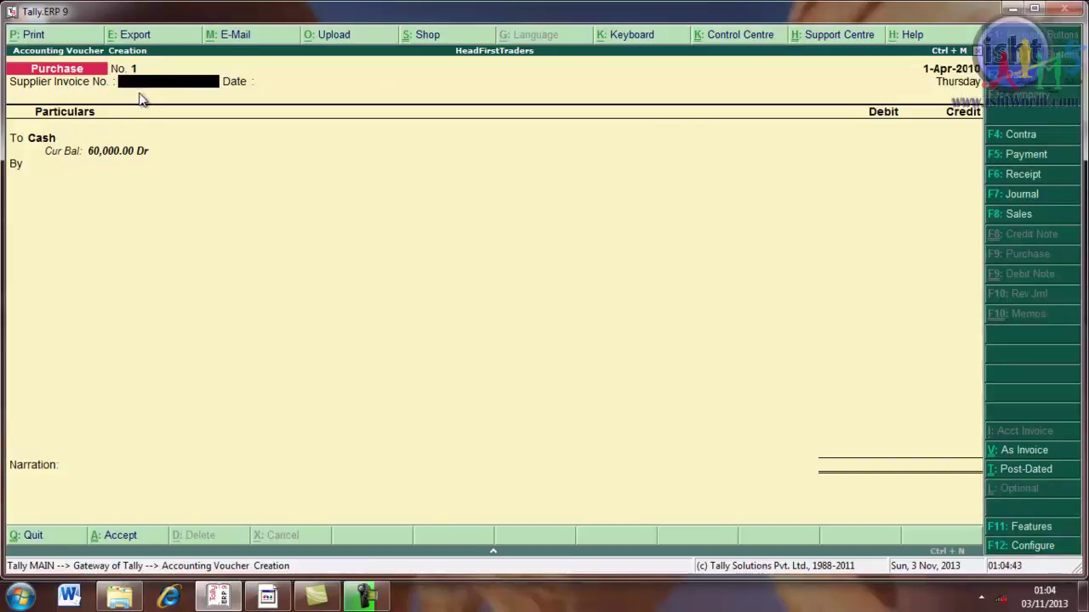
- Enter the supplier invoice number pur/1/10 on the purchase voucher and keep its date as 1-Apr-2010
text(pur/1/10)
key(Return)
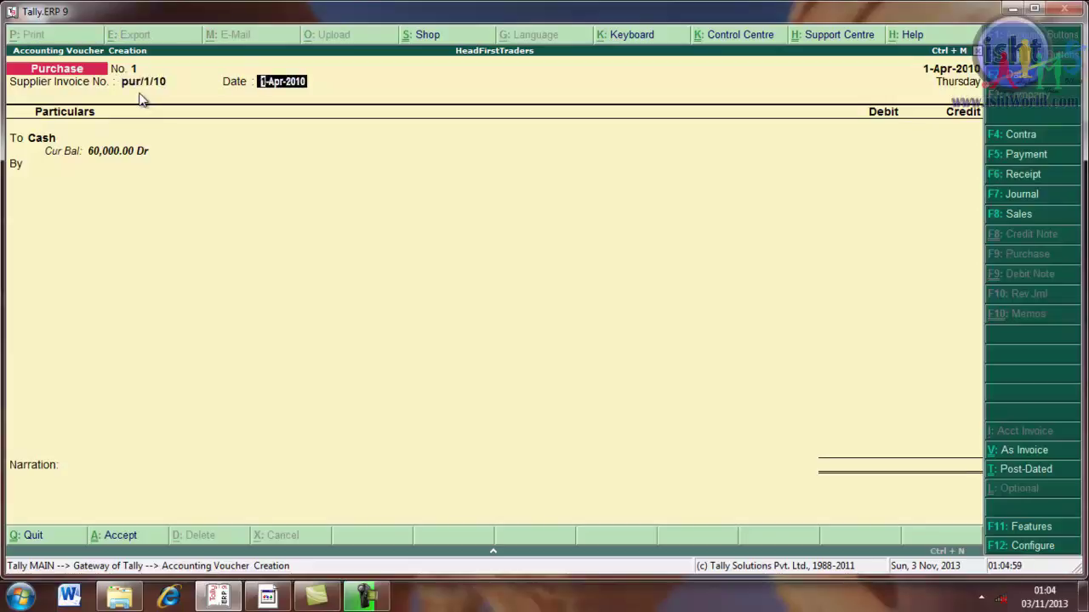
key(Return)
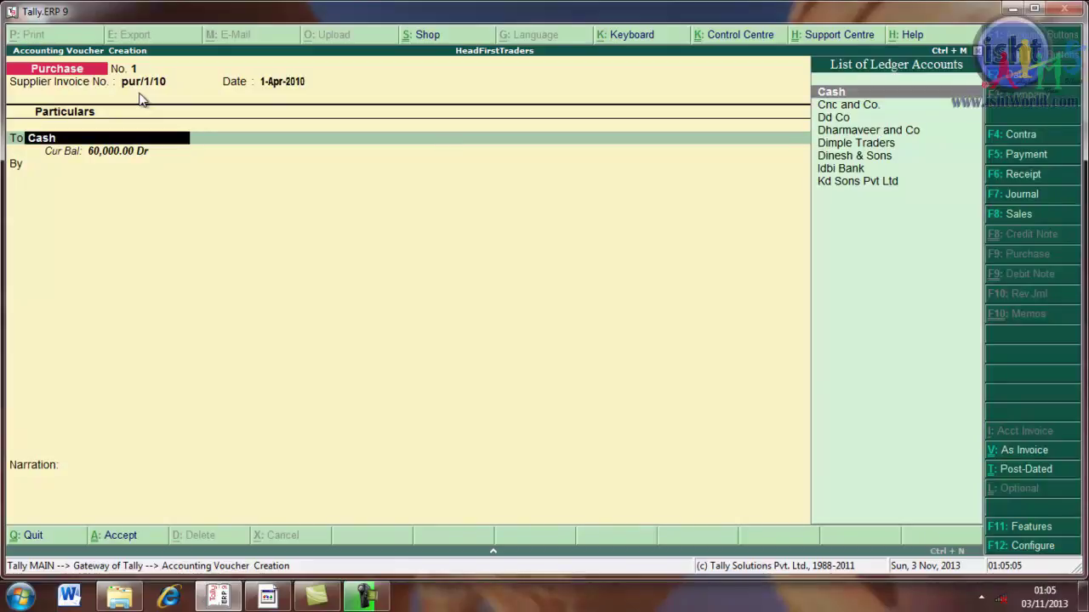
- Replace Cash with Cnc and Co. as the credited party ledger and enter a credit amount of 5,000
key(space)
key(Escape)
key(n)
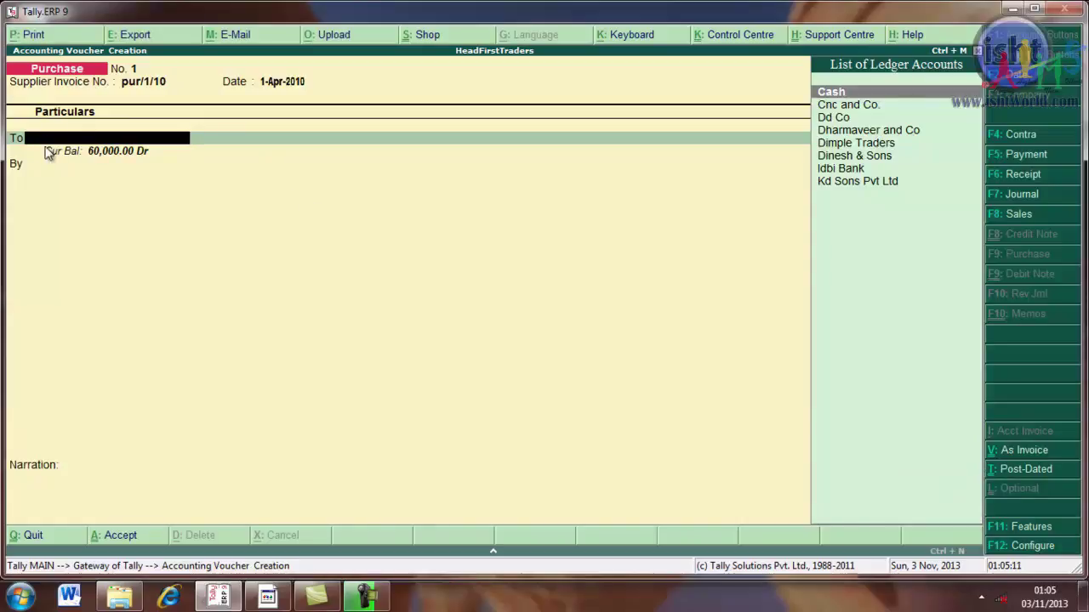
click(866, 108)
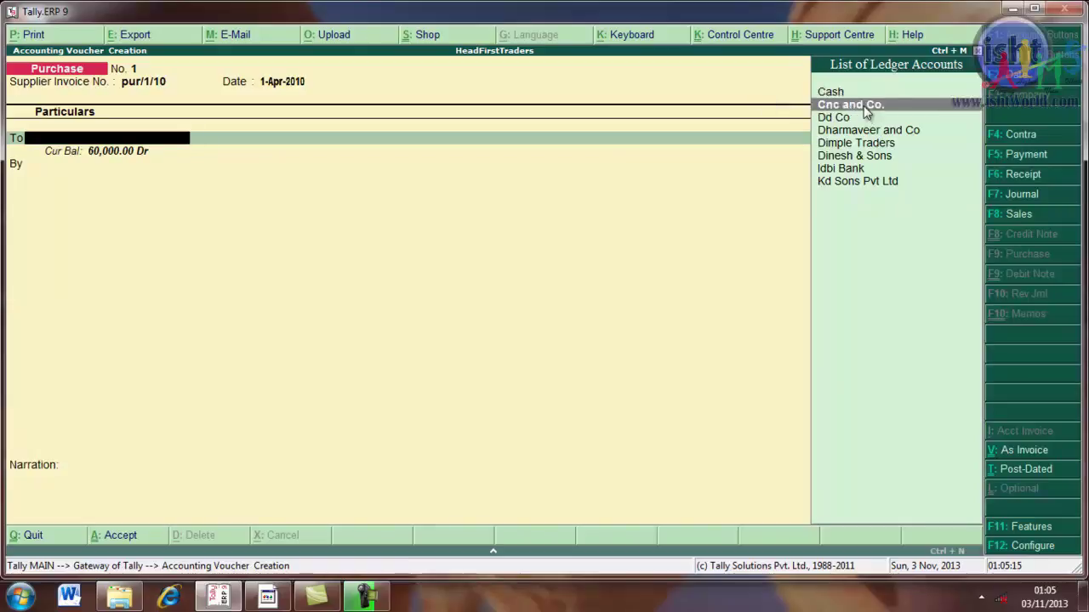
text(C)
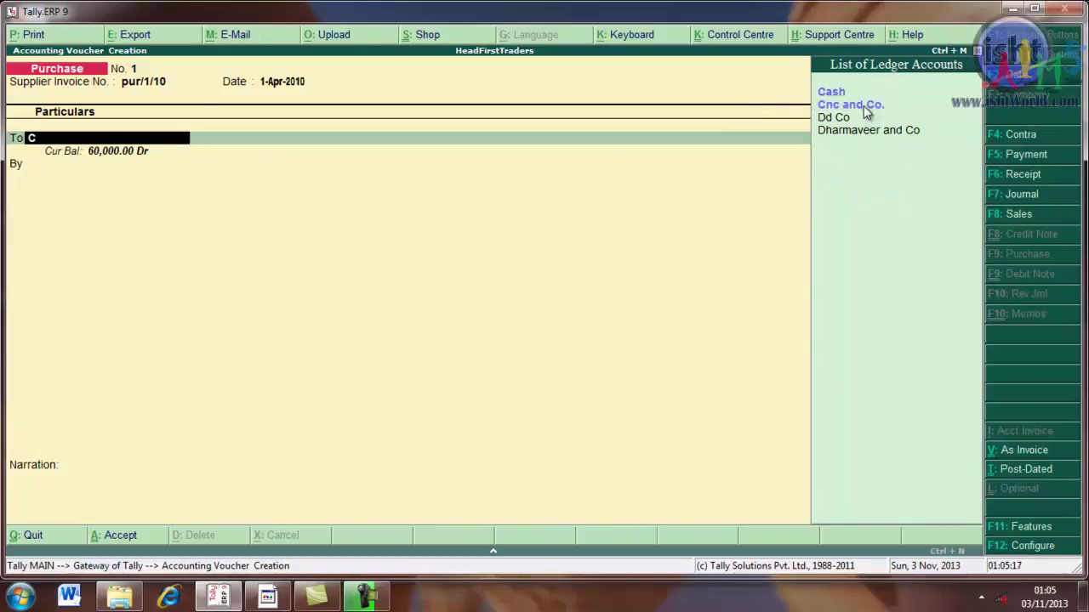
click(866, 108)
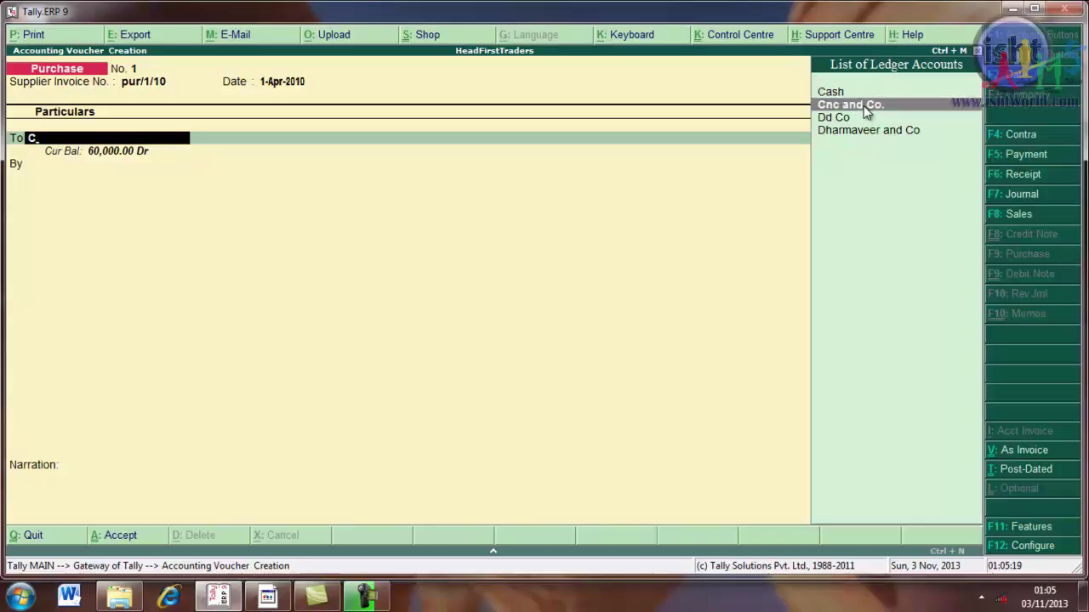
click(866, 106)
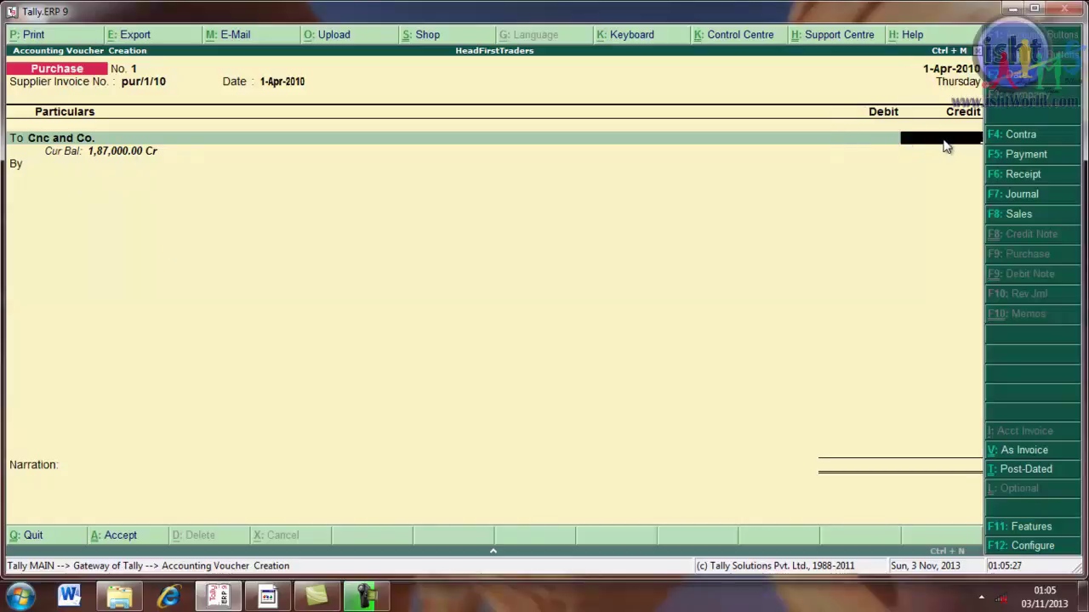
text(5000)
key(Return)
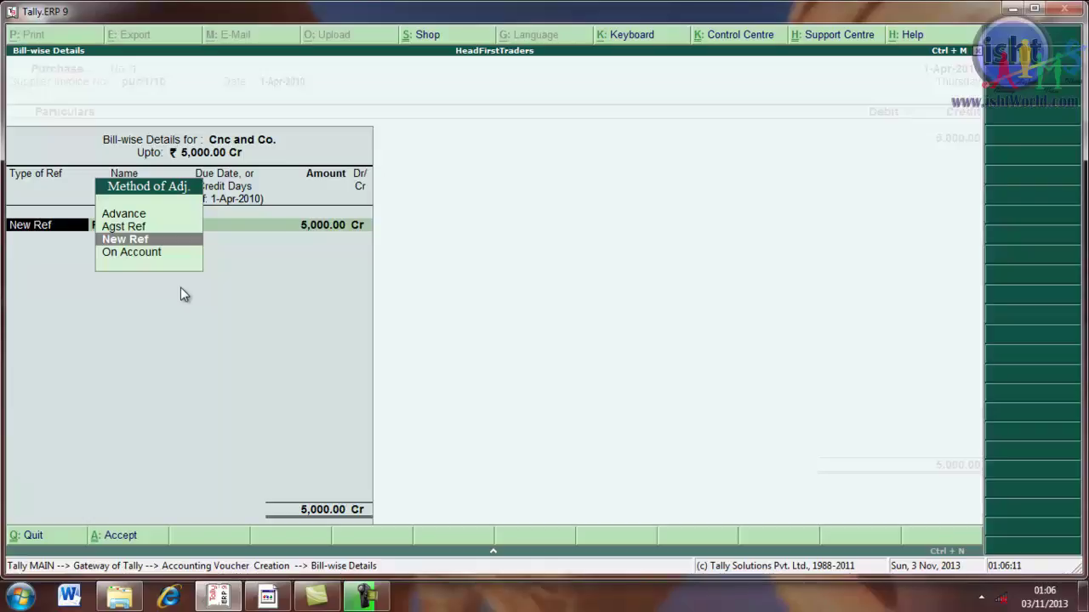
key(Up)
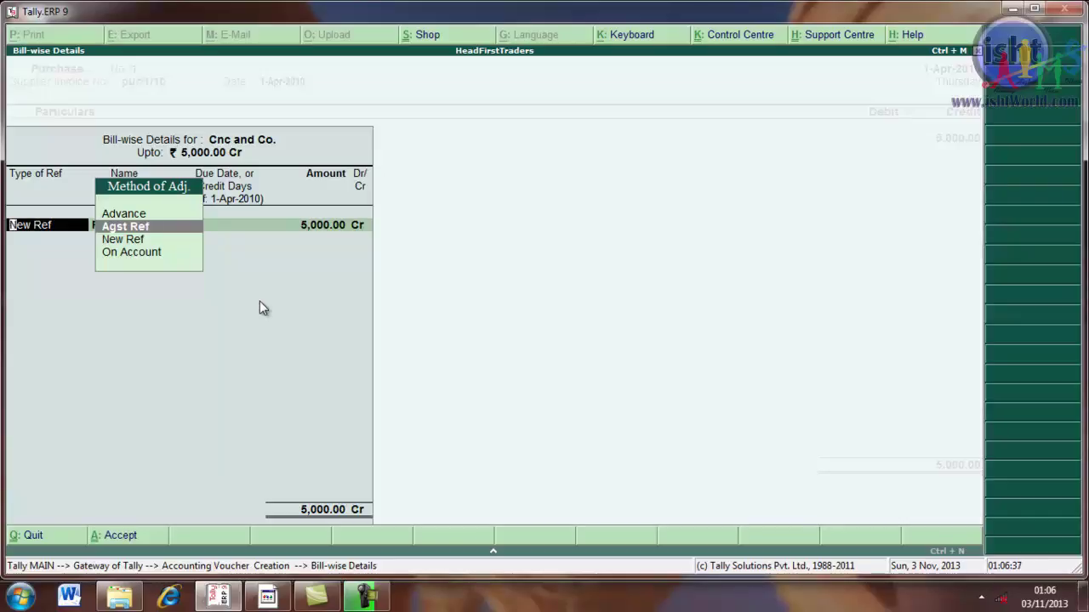
key(Down)
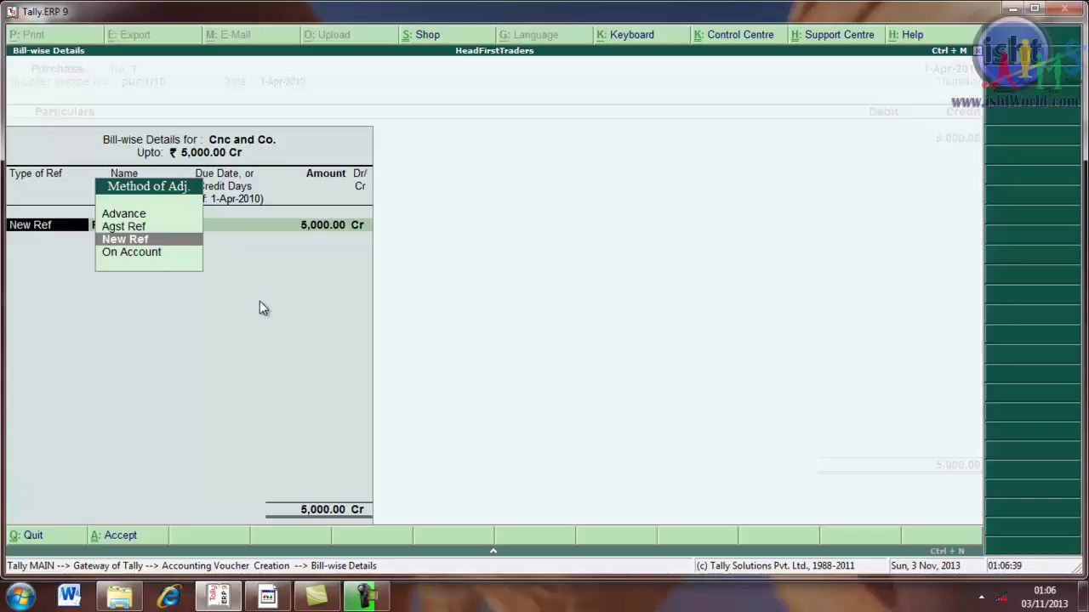
key(Return)
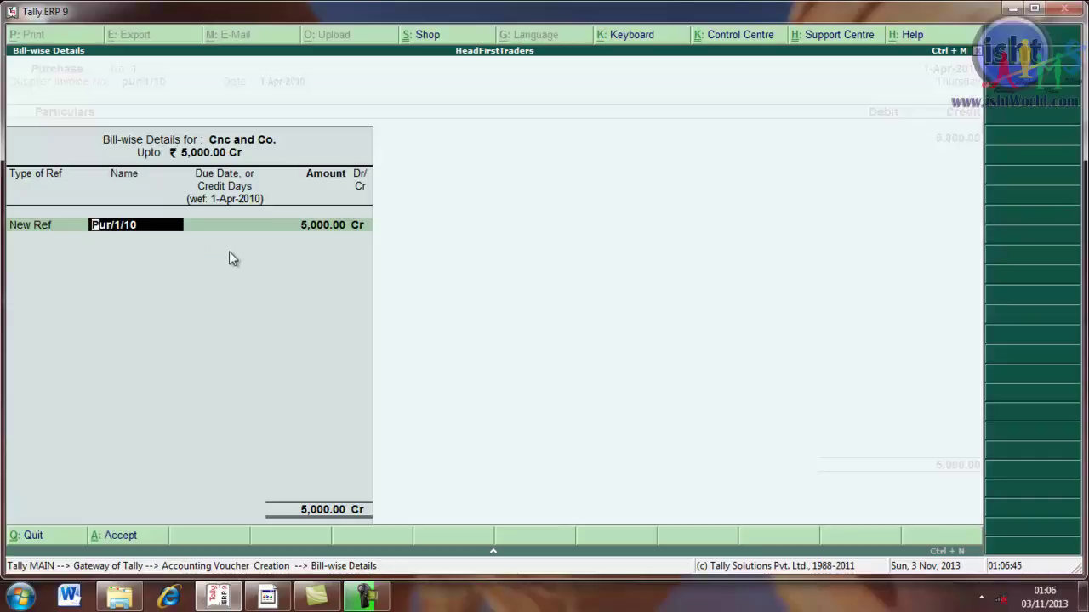
key(Return)
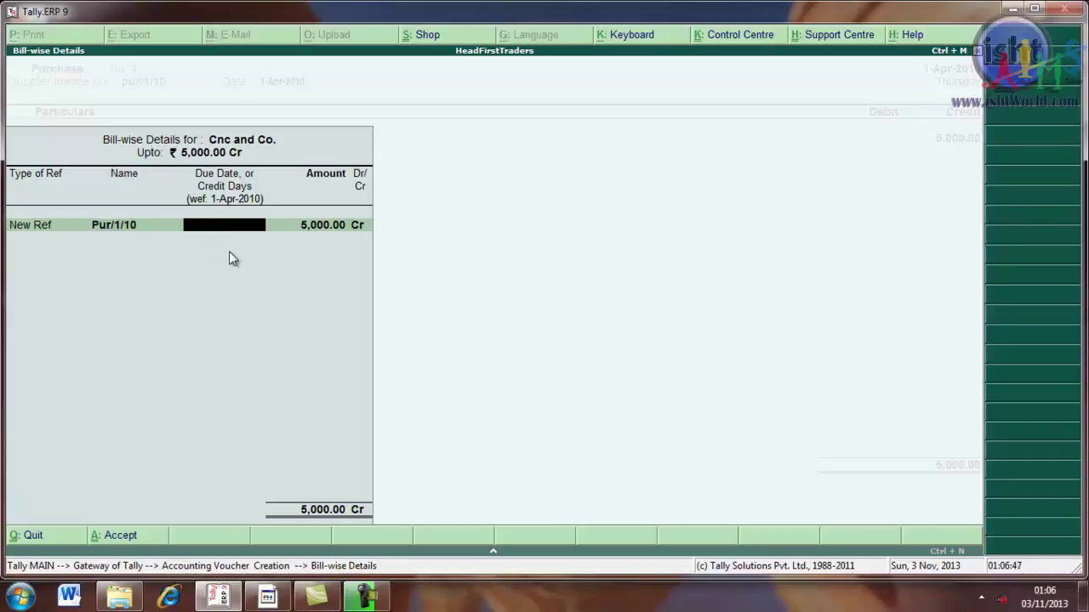
key(Return)
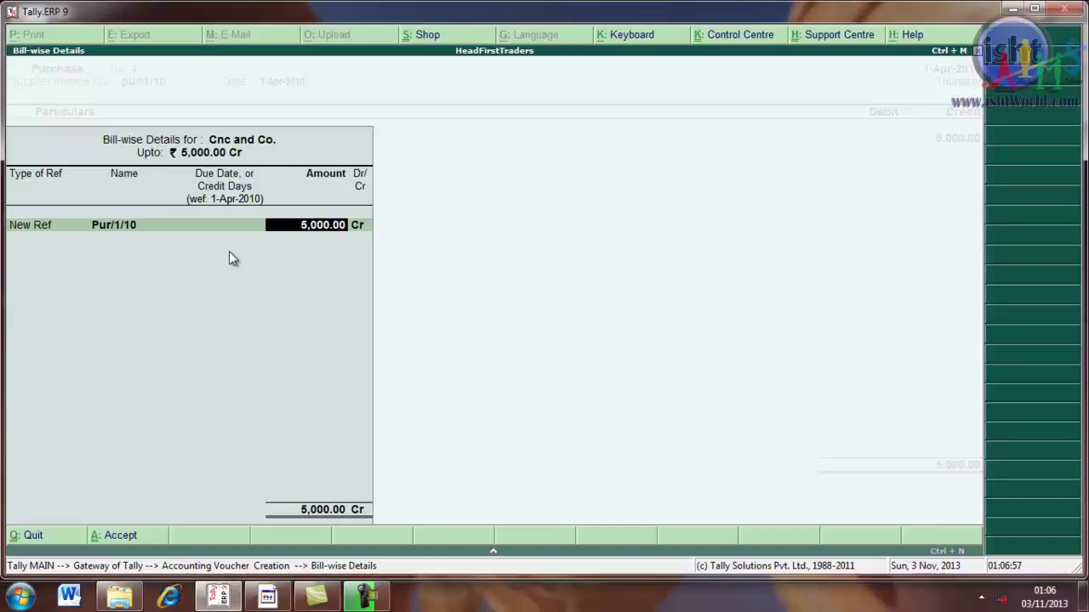
key(BackSpace)
key(BackSpace)
key(BackSpace)
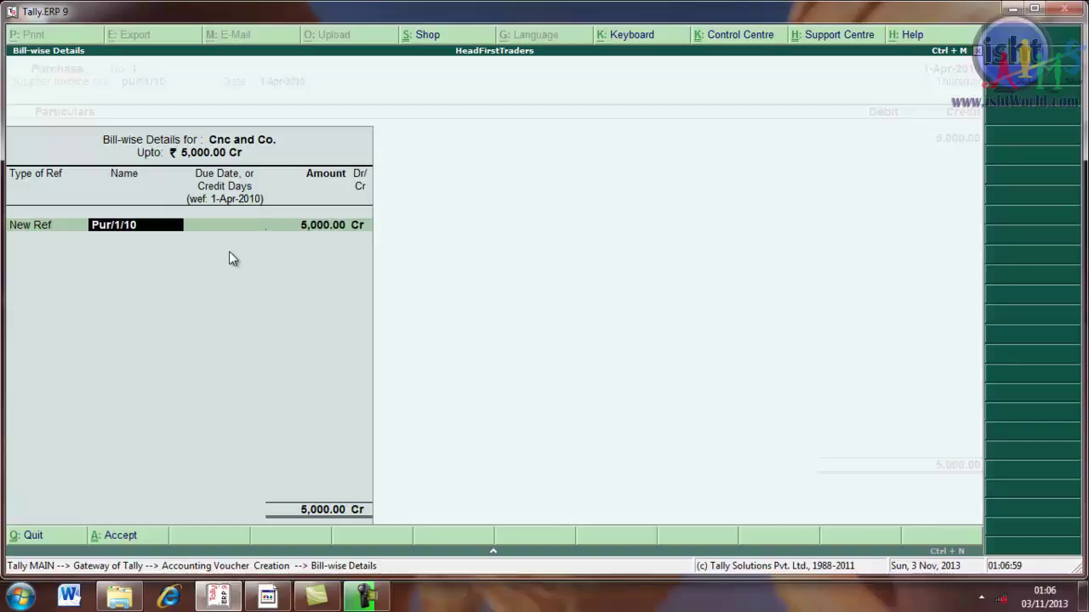
- Examine the adjustment methods available for the Cnc and Co. bill: Advance, Agst Ref, New Ref and On Account
key(Down)
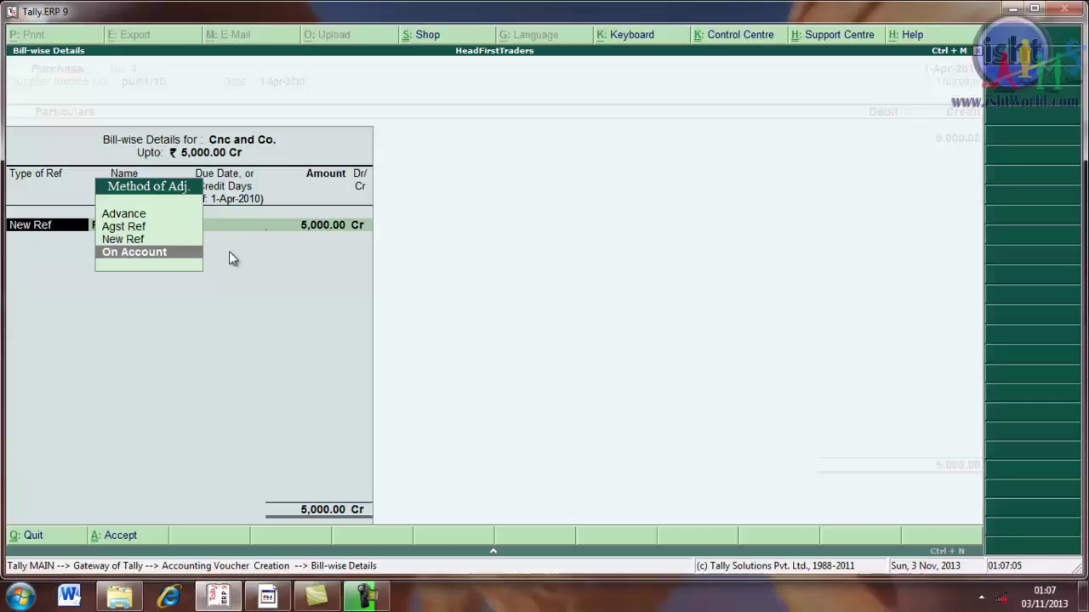
key(Up)
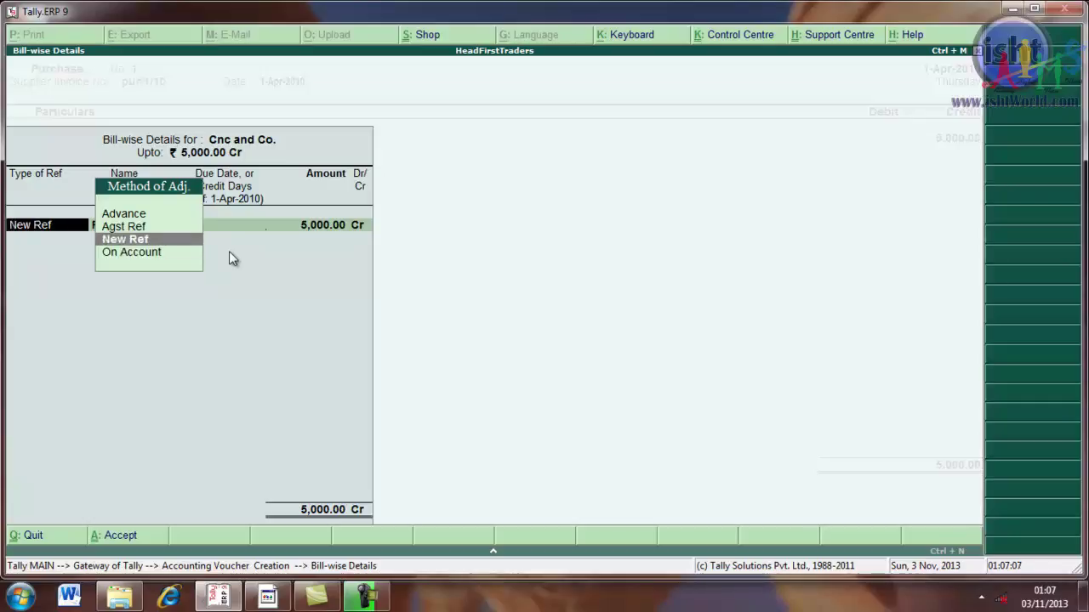
key(Down)
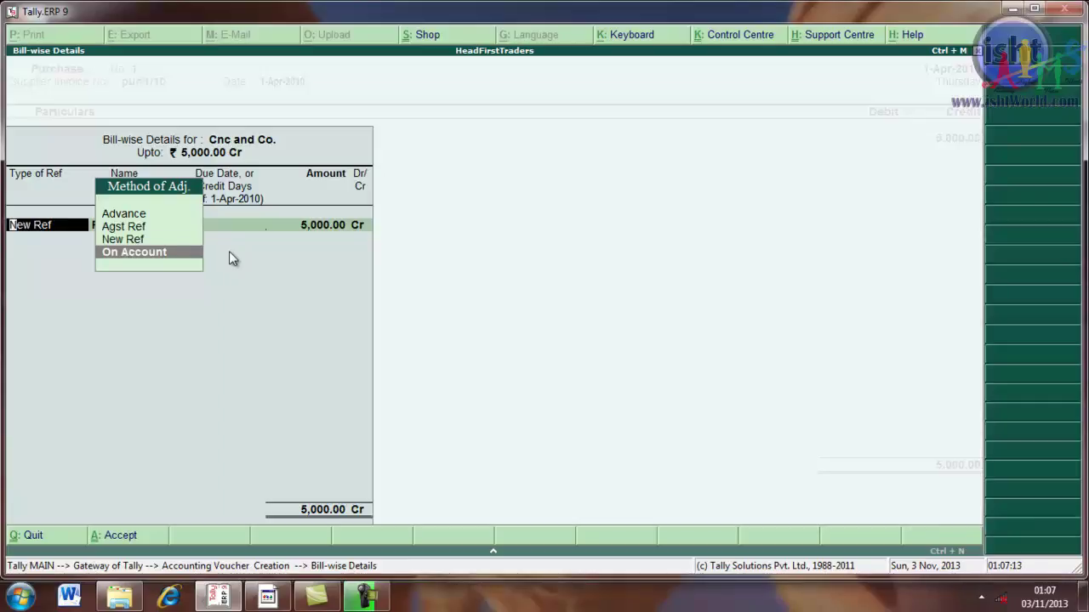
key(Up)
key(Up)
key(Up)
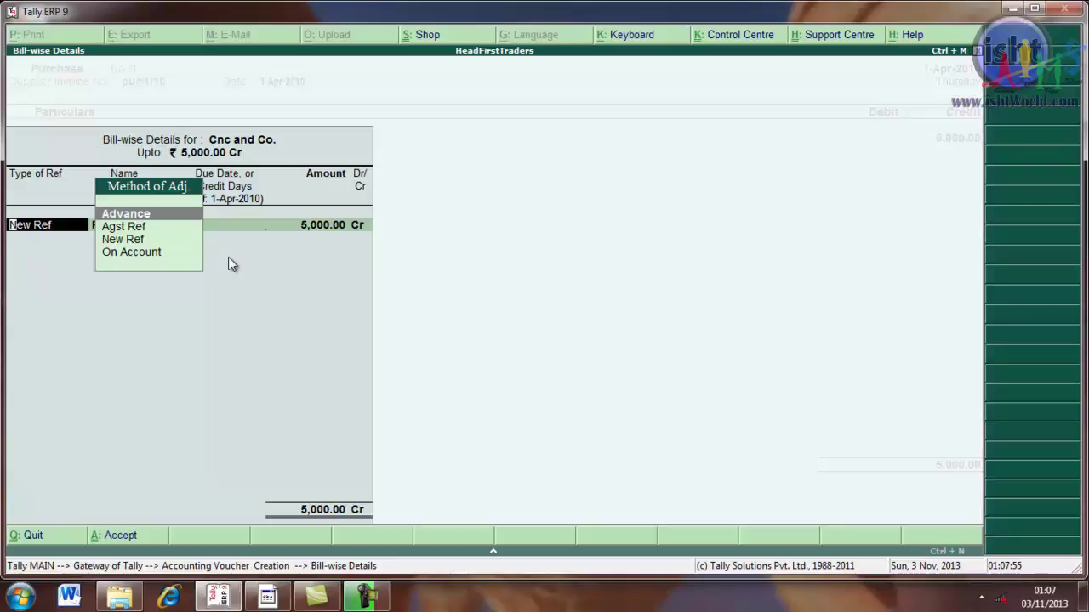
text(ne)
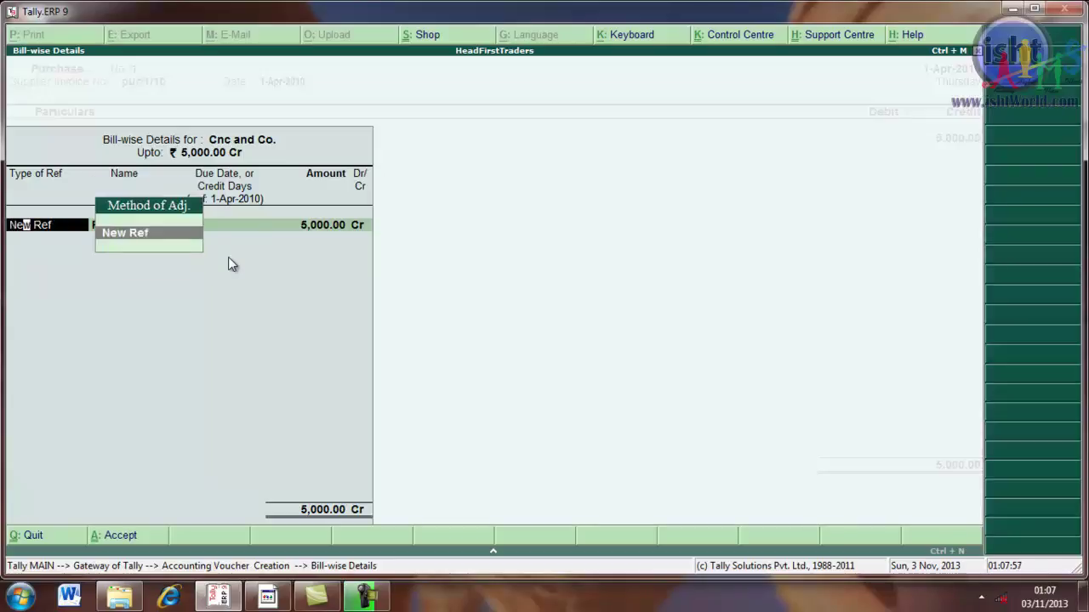
key(BackSpace)
key(BackSpace)
key(Down)
key(Down)
key(Down)
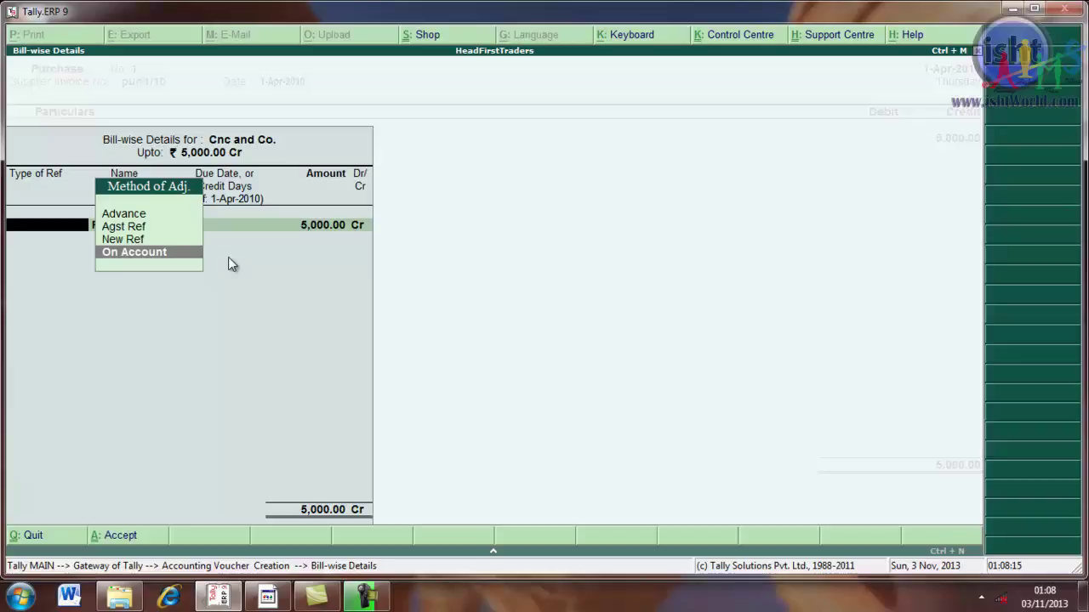
- Record the bill-wise details as New Ref Pur/1/10 for 5,000 Cr, leaving the due date blank
key(Up)
key(Return)
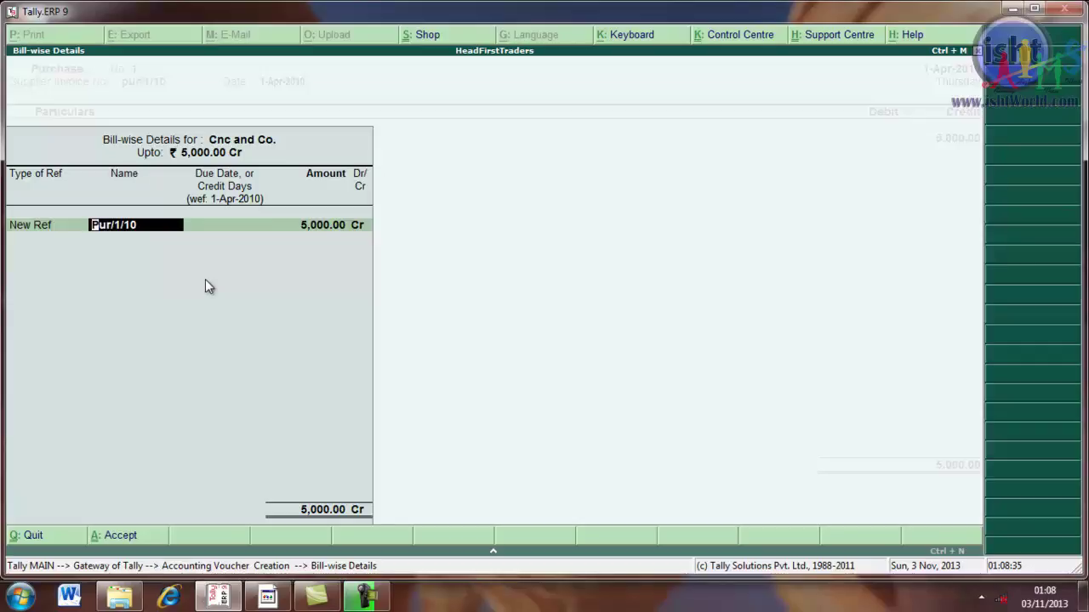
key(Return)
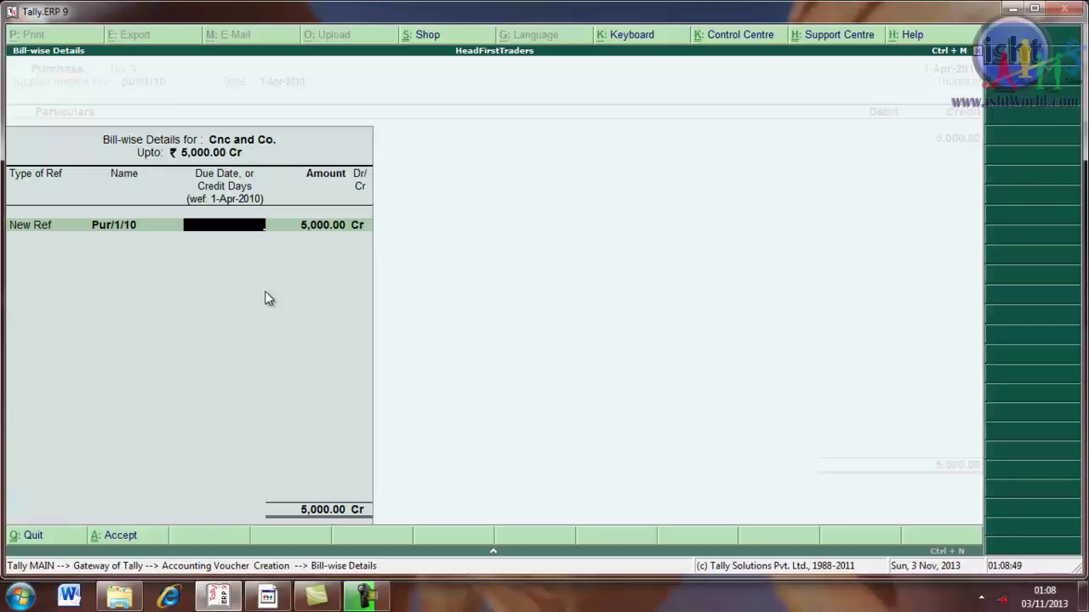
key(Return)
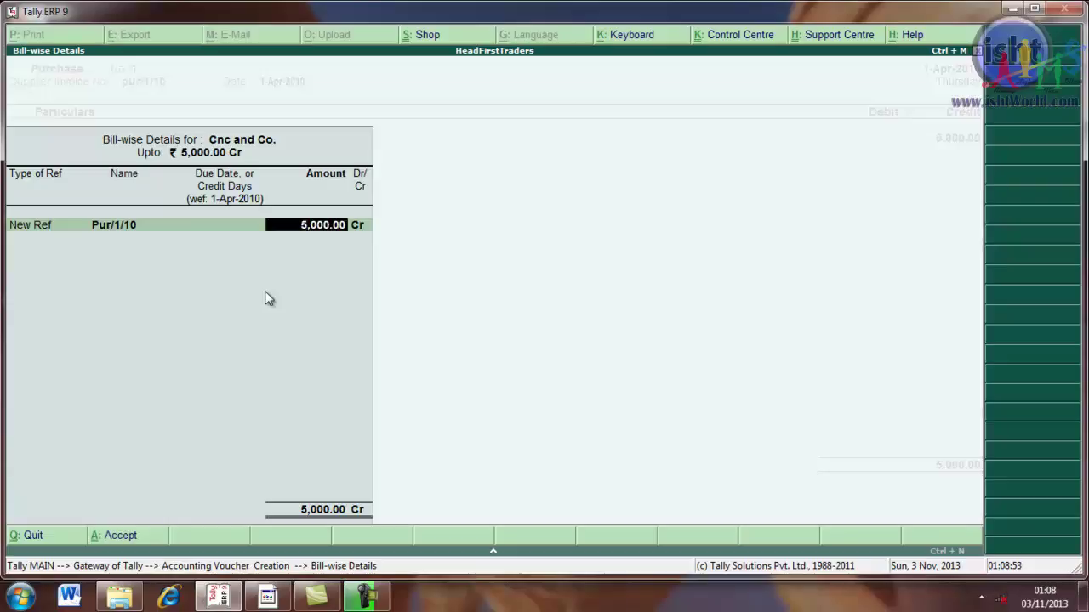
key(Return)
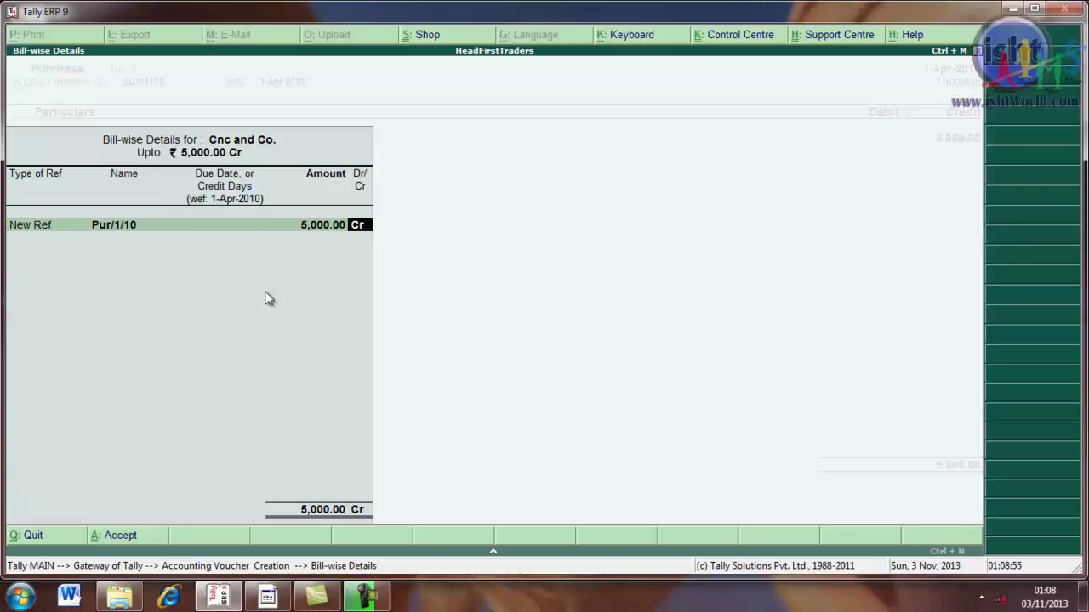
key(Return)
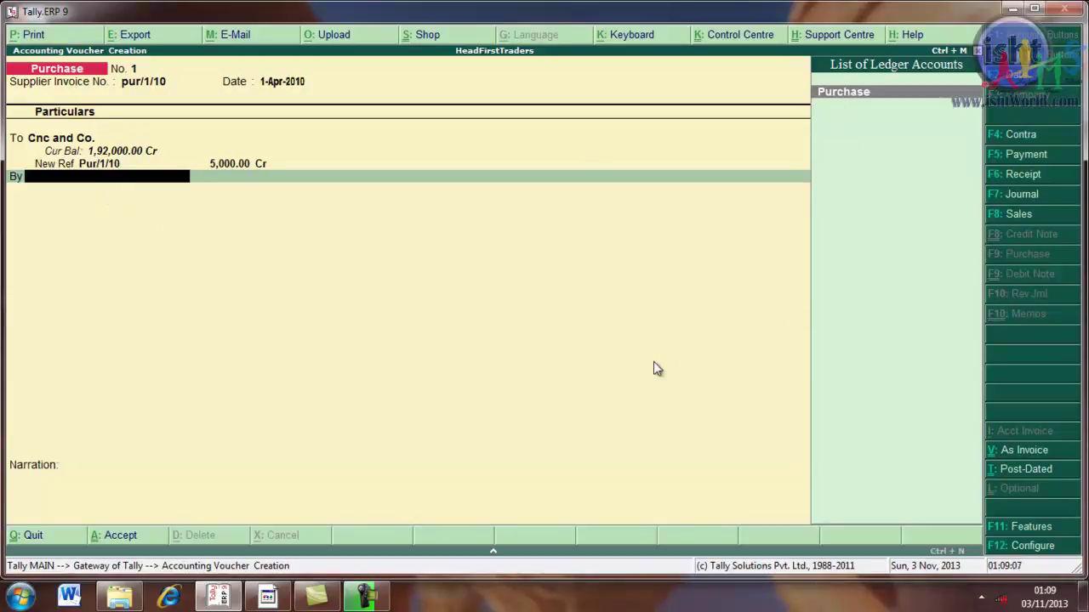
- Debit the Purchase ledger with 5,000
text(P)
key(Return)
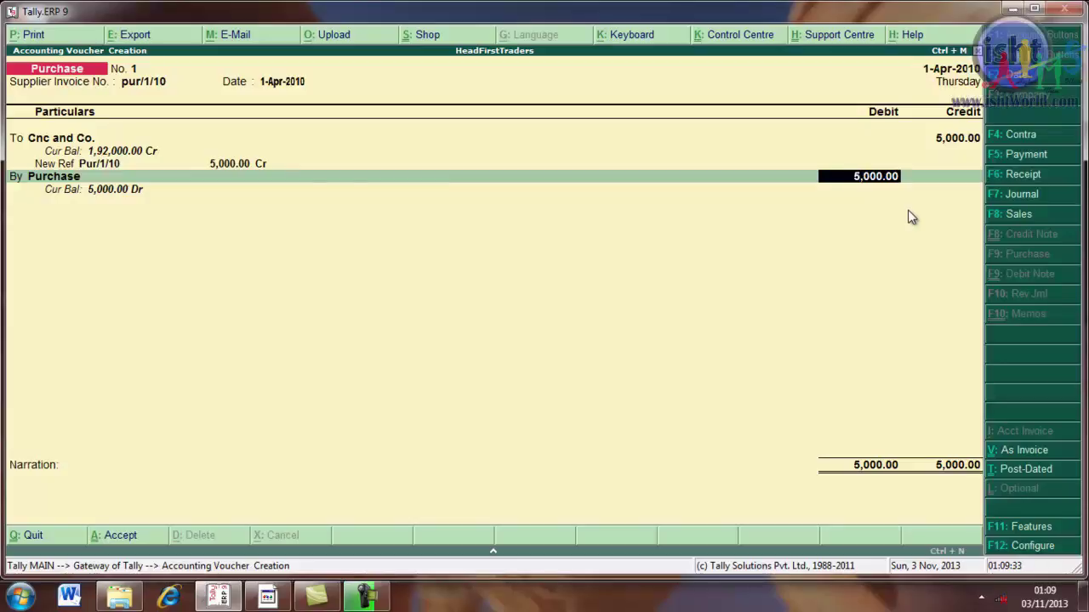
key(Return)
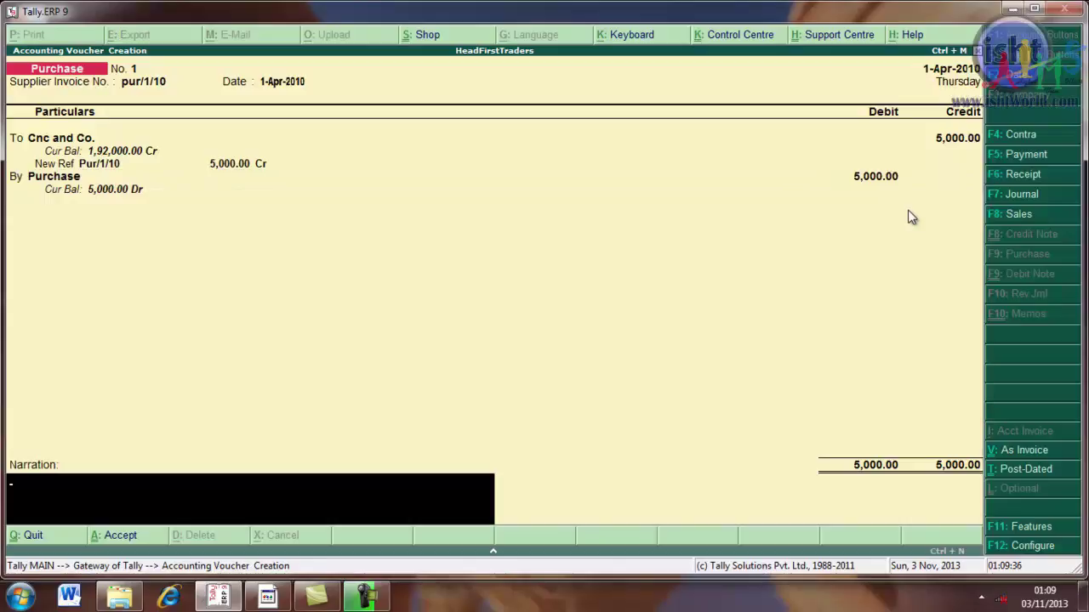
- Enter the narration "purchase from cnc andco via billno 220" for the voucher
text(purchase from cnc andcovia)
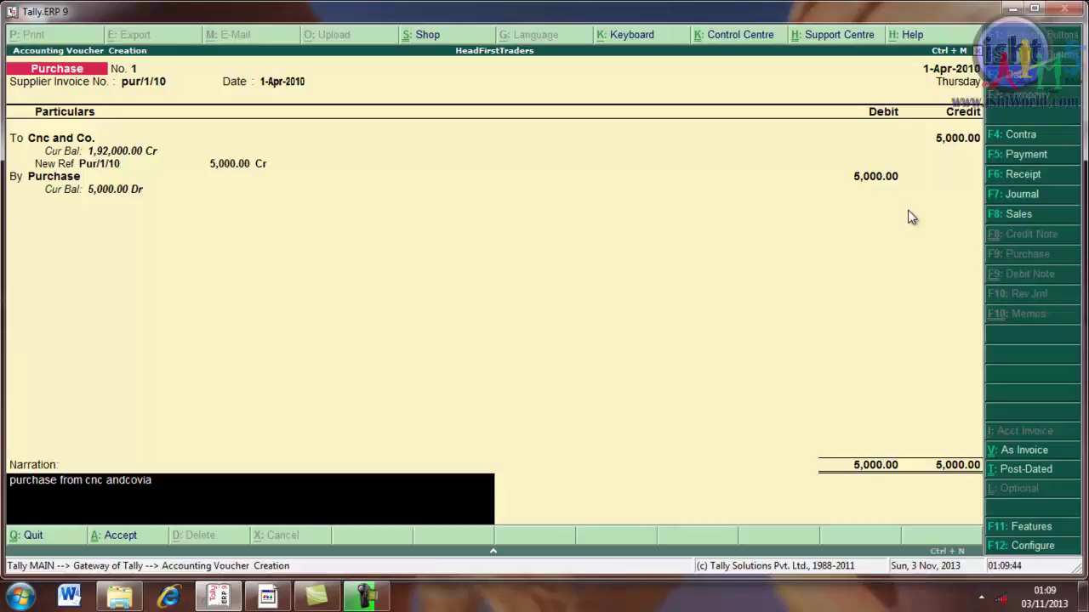
key(BackSpace)
text(via billno 220)
key(Return)
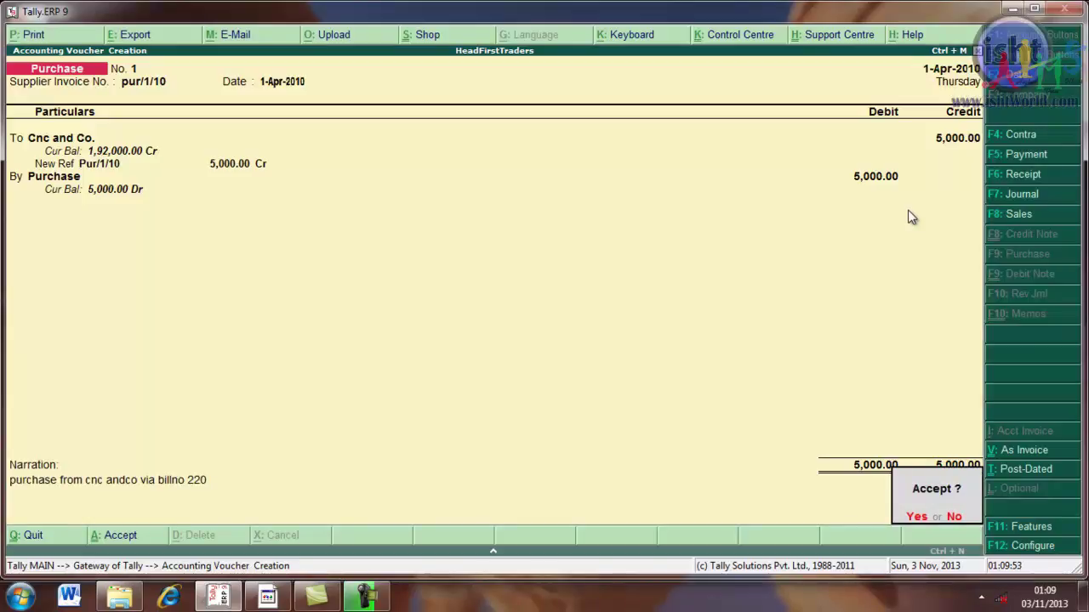
- Decline saving the voucher and change the voucher date to 2-4-2010
key(n)
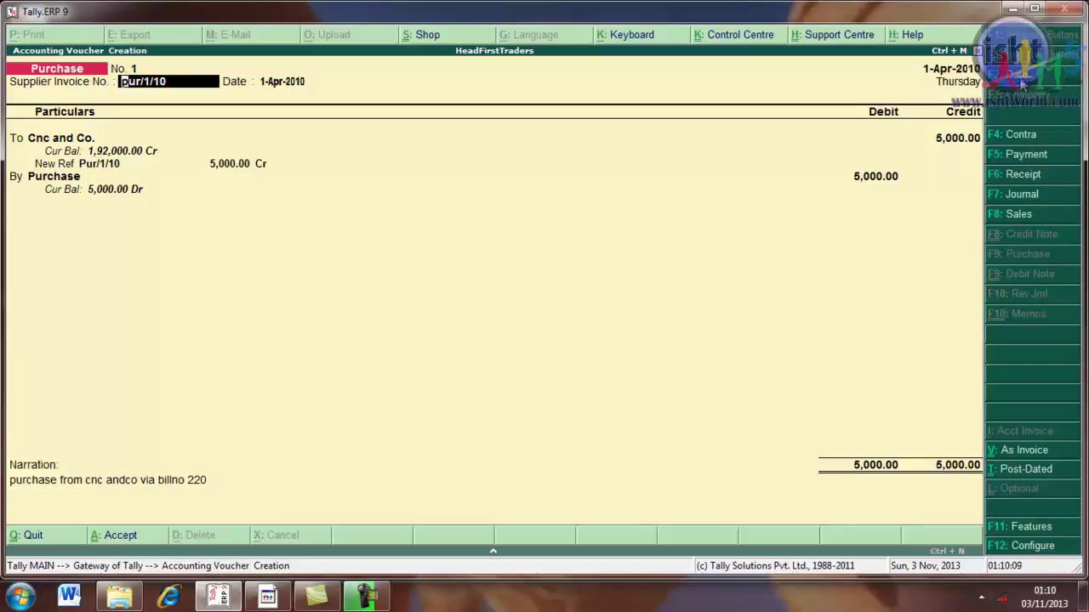
key(F2)
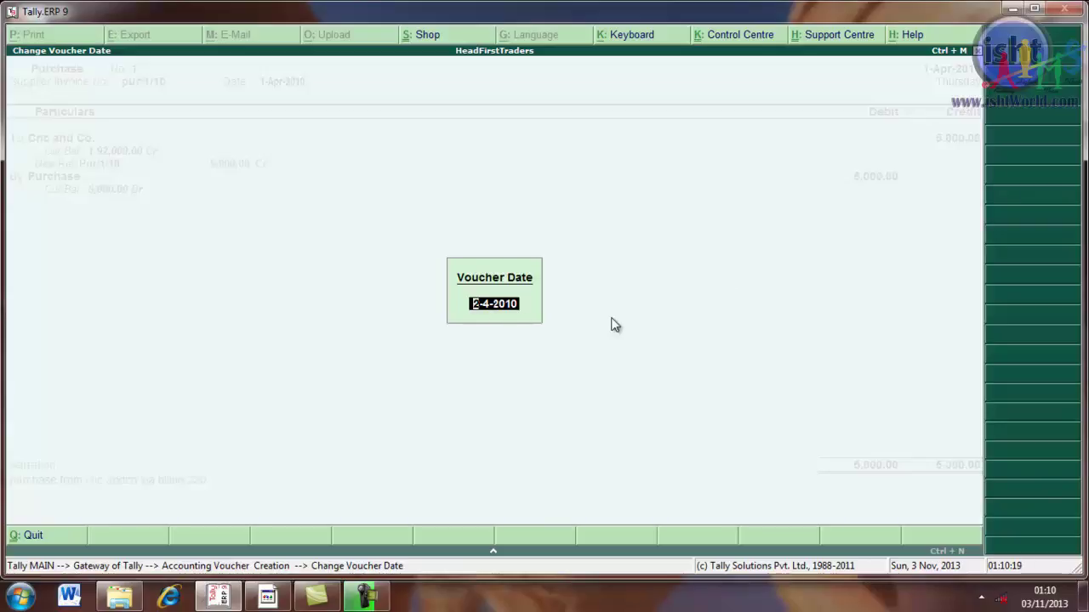
key(Return)
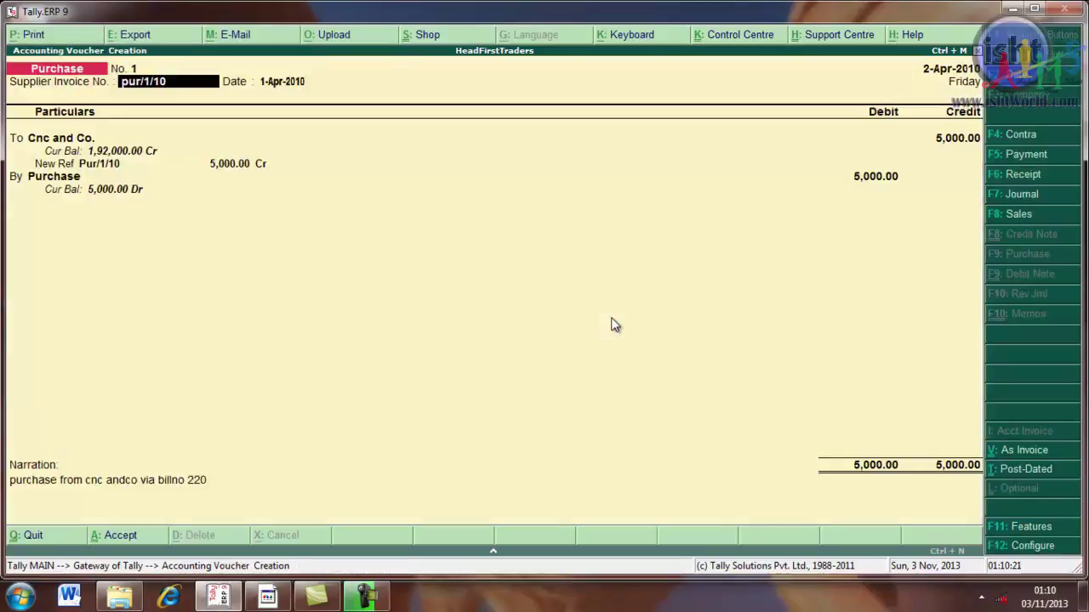